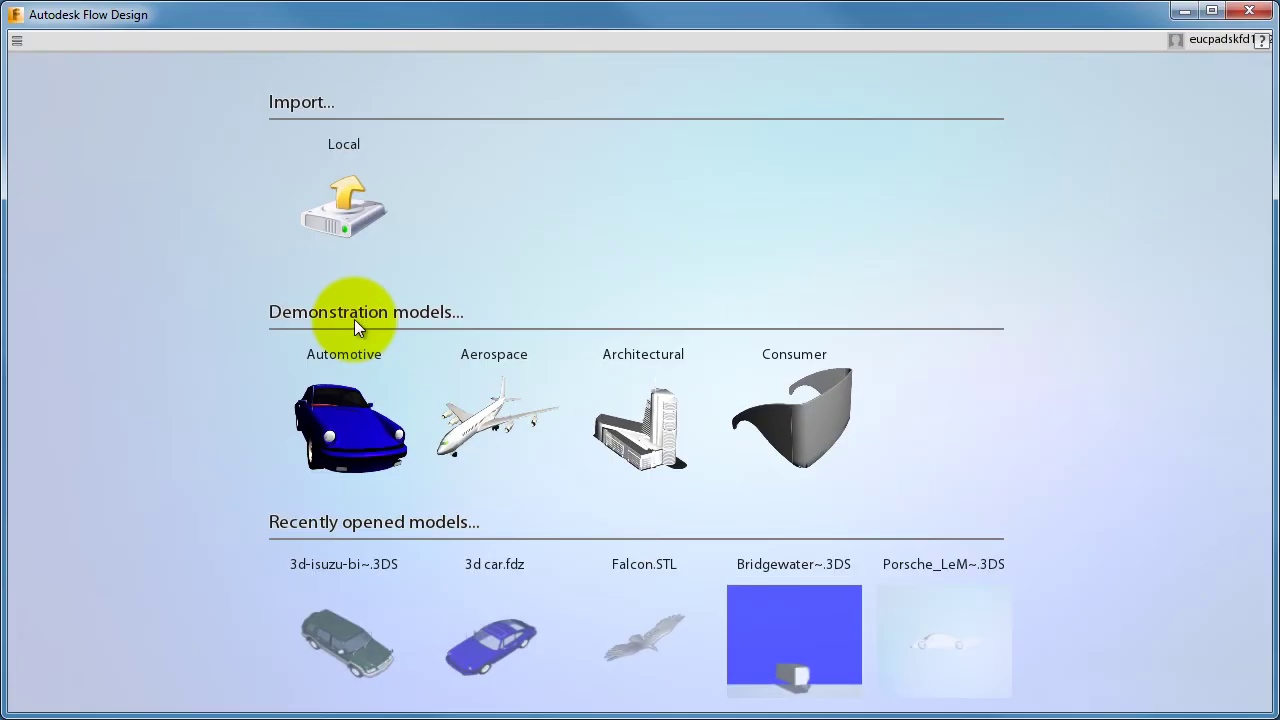
Load the Architectural demo building and shift the vertical velocity plane slightly sideways.
left_click(644, 426)
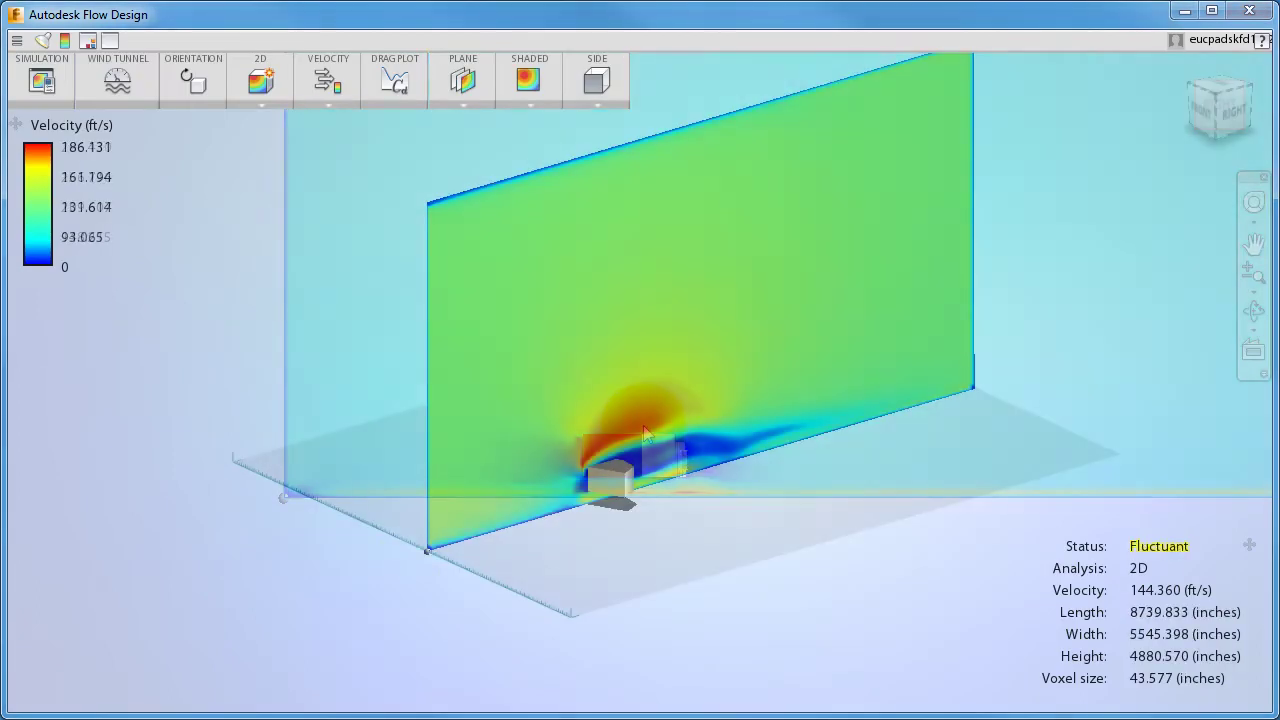
left_click(400, 581)
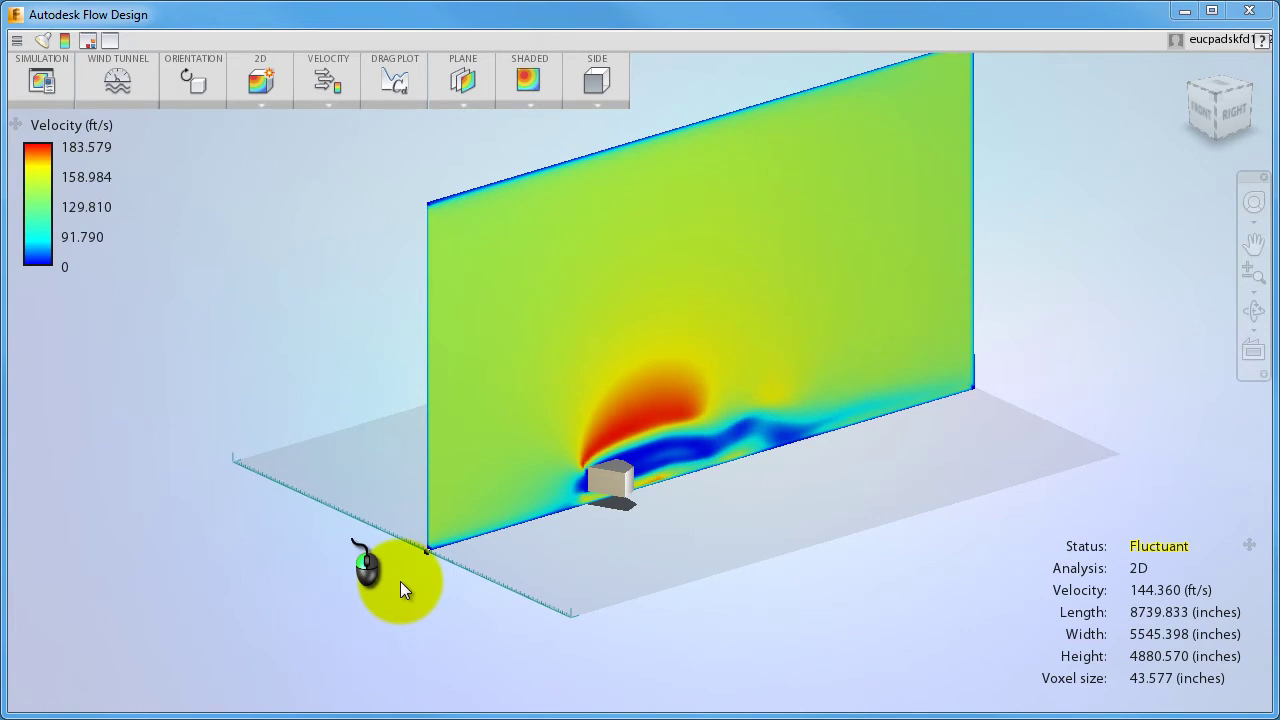
left_click_drag(426, 551, 382, 530)
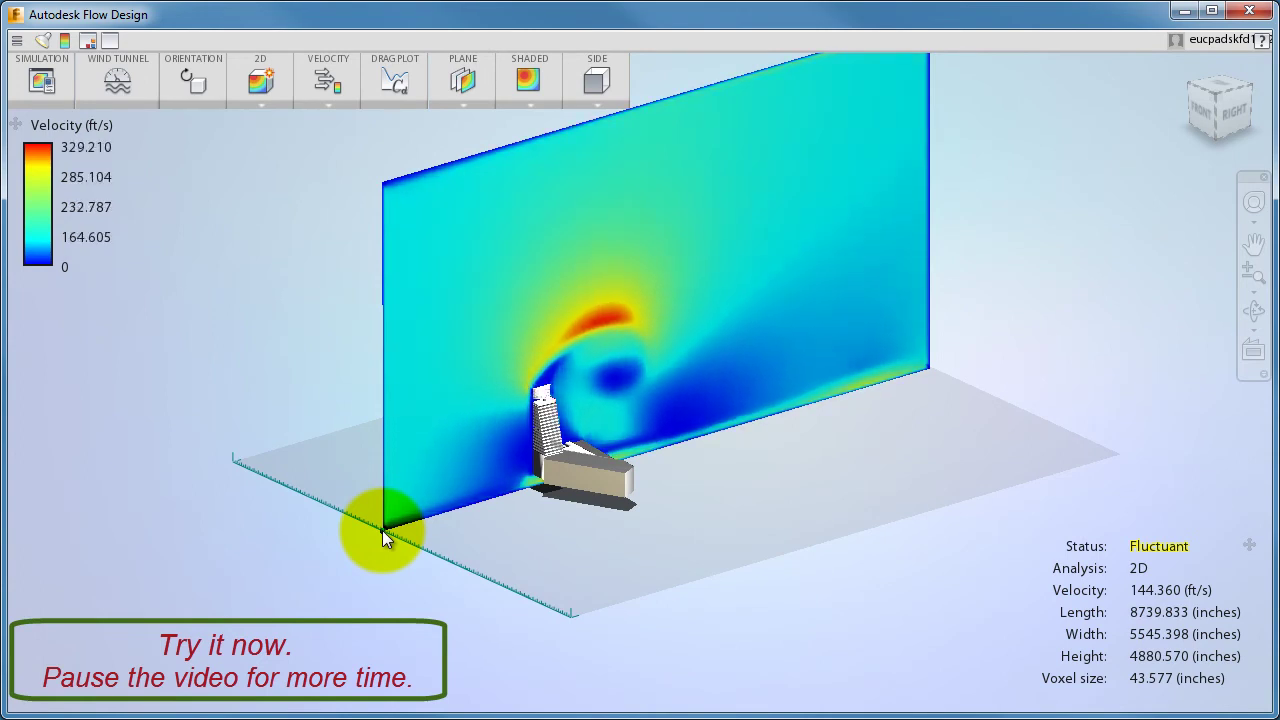
Turn the velocity plane to FRONT, then TOP, and lower it to cut through the building.
left_click(260, 104)
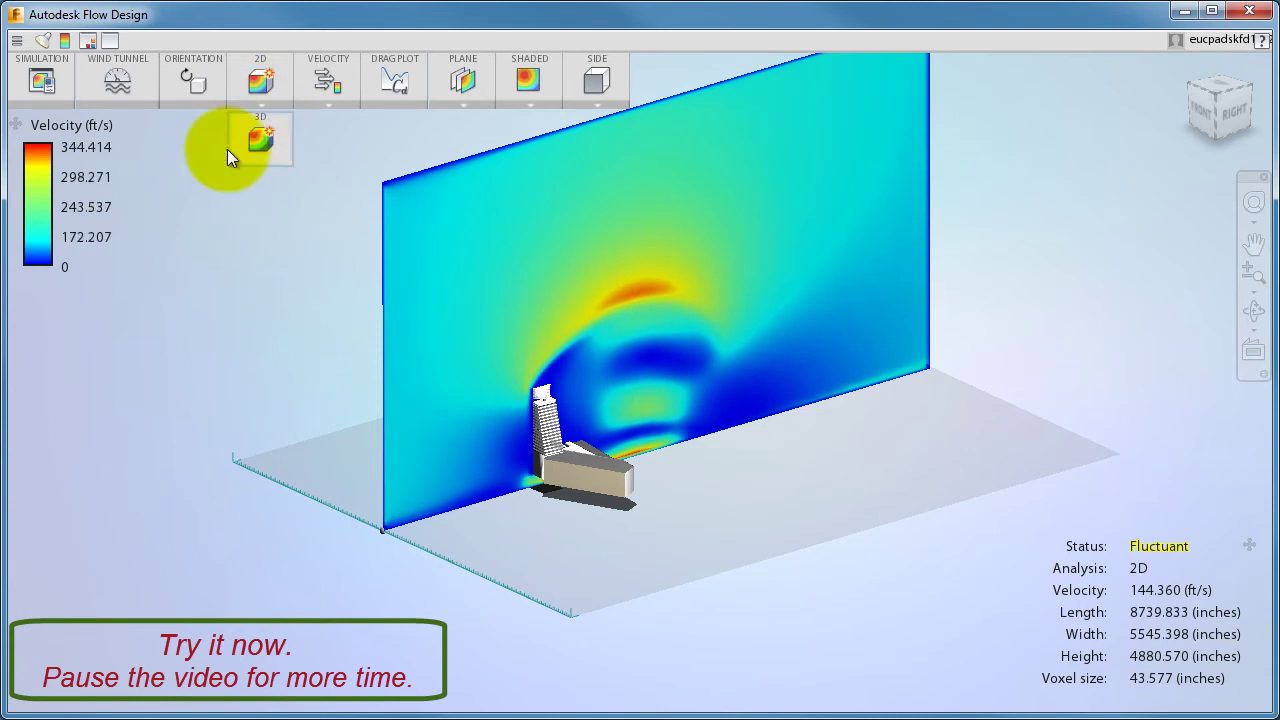
left_click(182, 183)
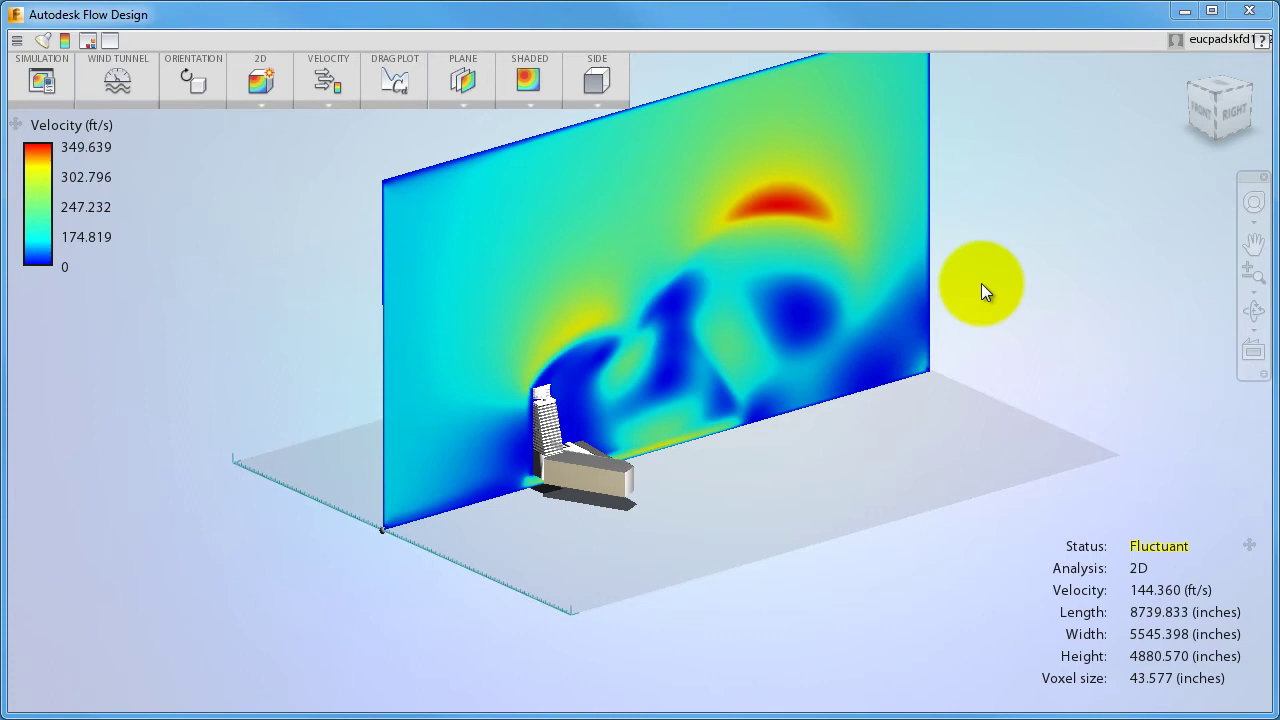
left_click(602, 105)
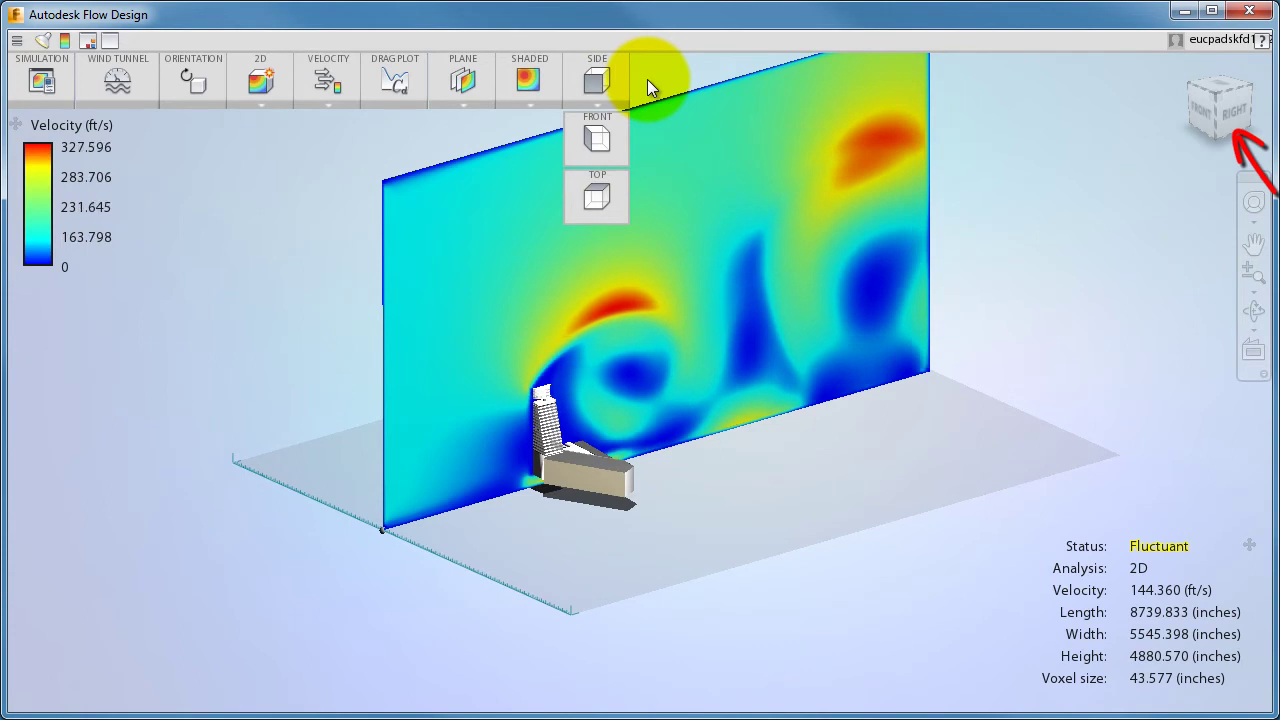
left_click(596, 139)
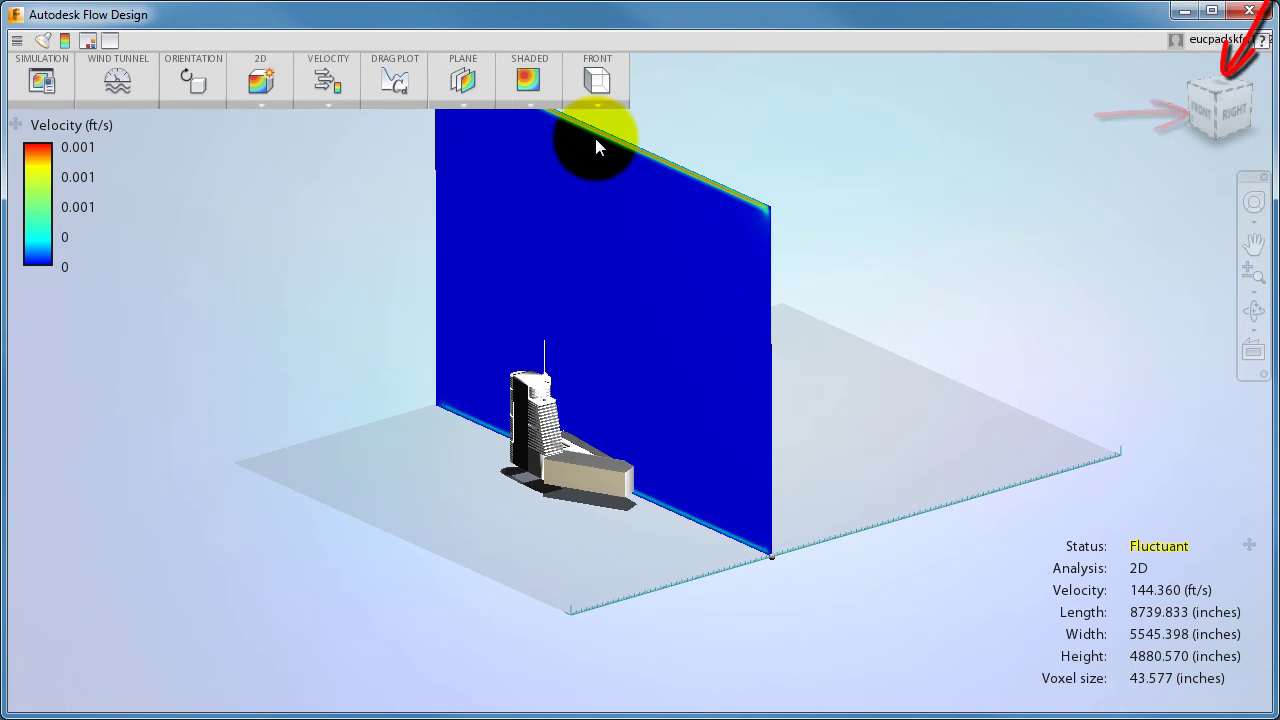
left_click(599, 111)
left_click(595, 192)
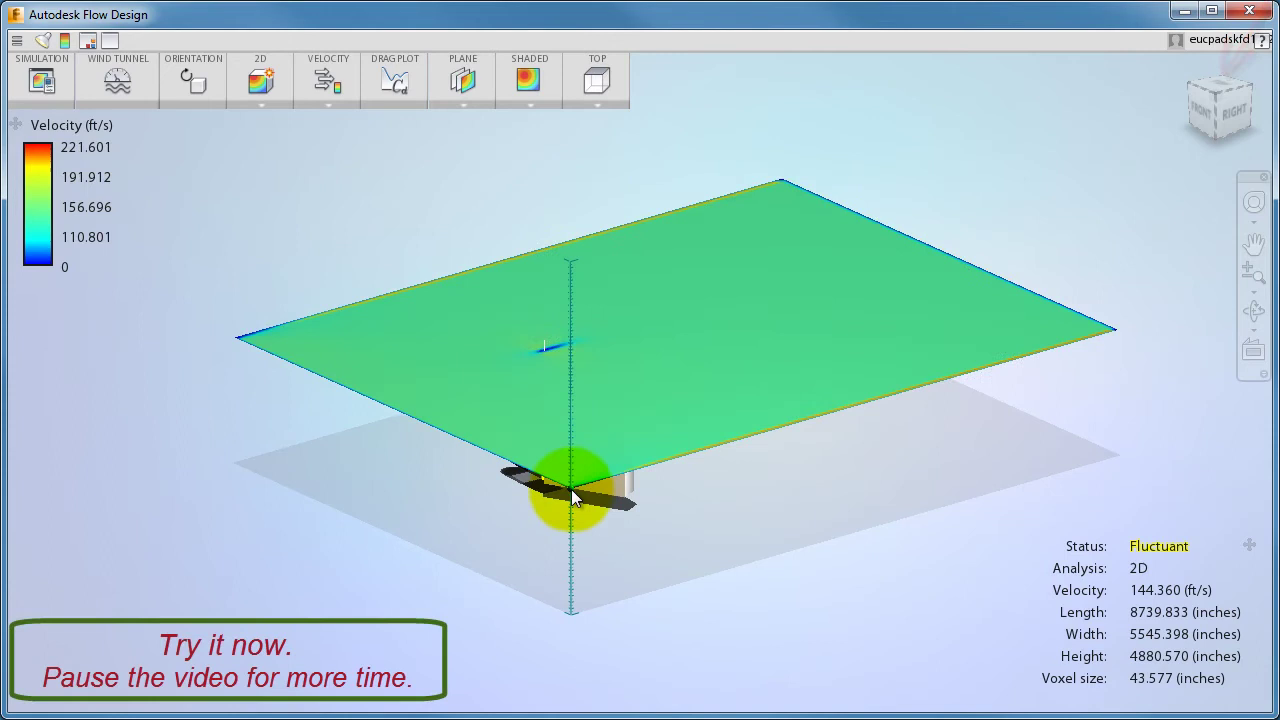
left_click_drag(571, 489, 565, 589)
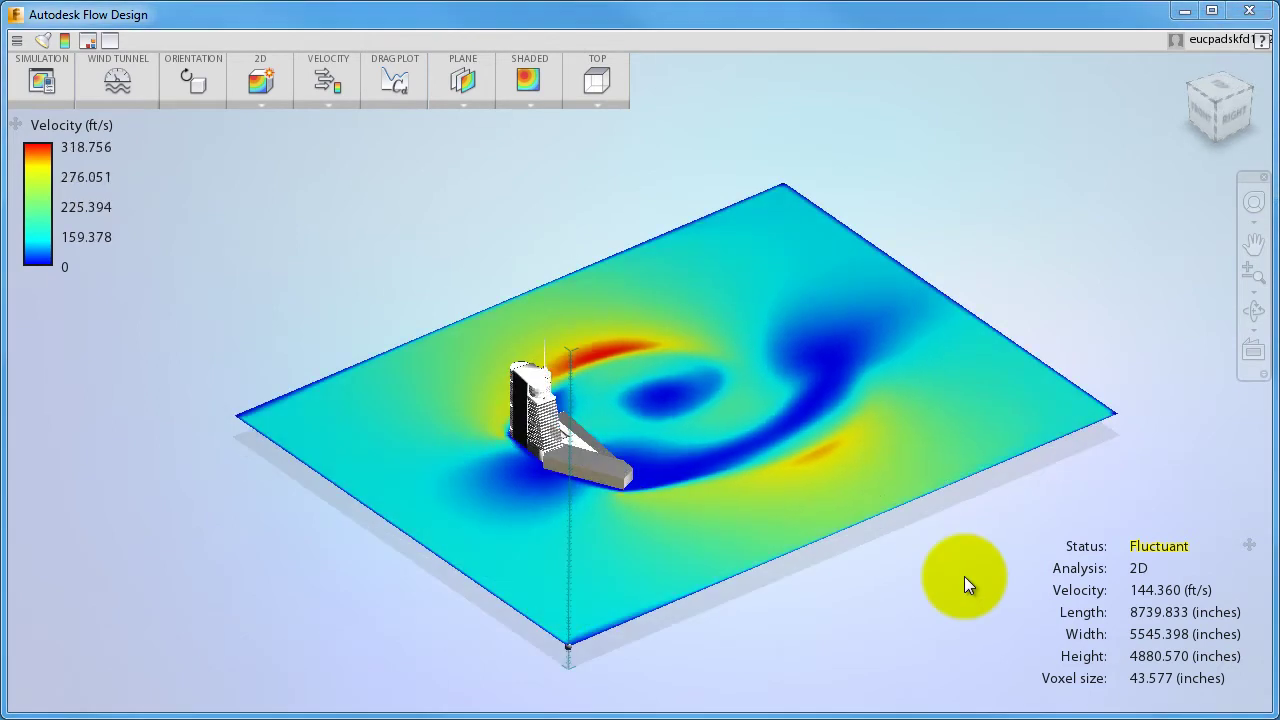
Switch the viewport background to Dark.
left_click(662, 289)
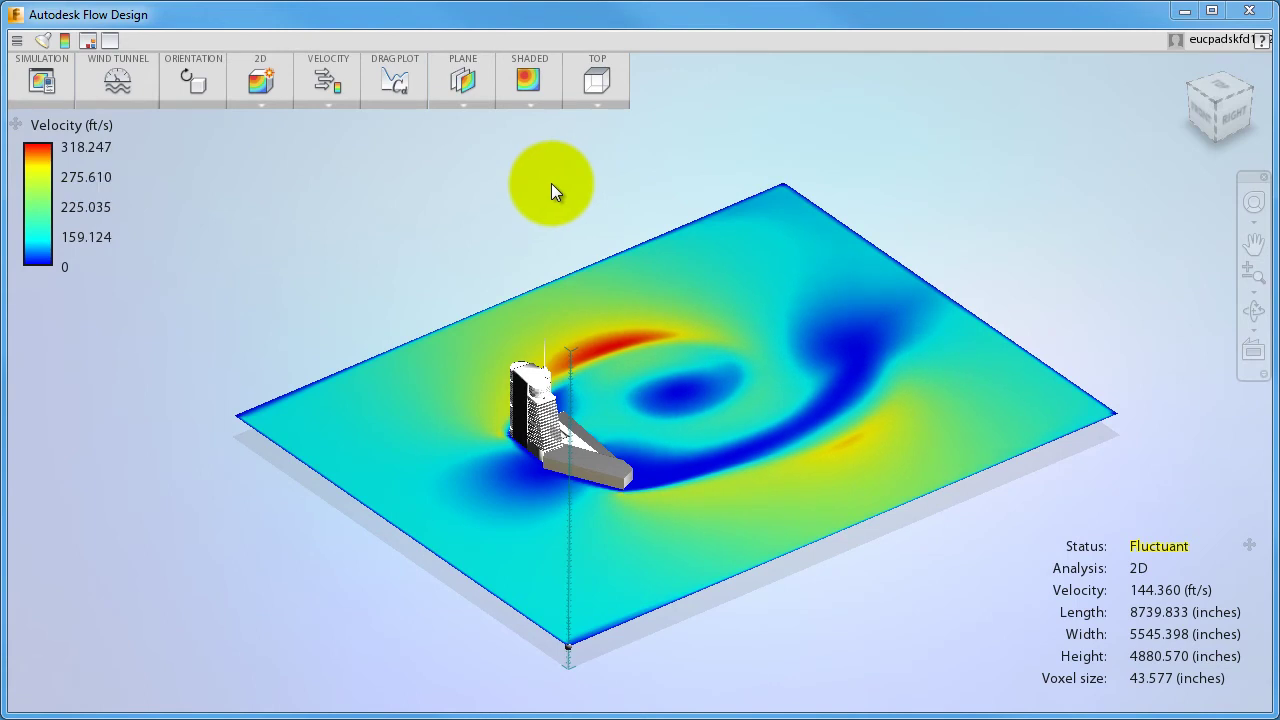
left_click(92, 42)
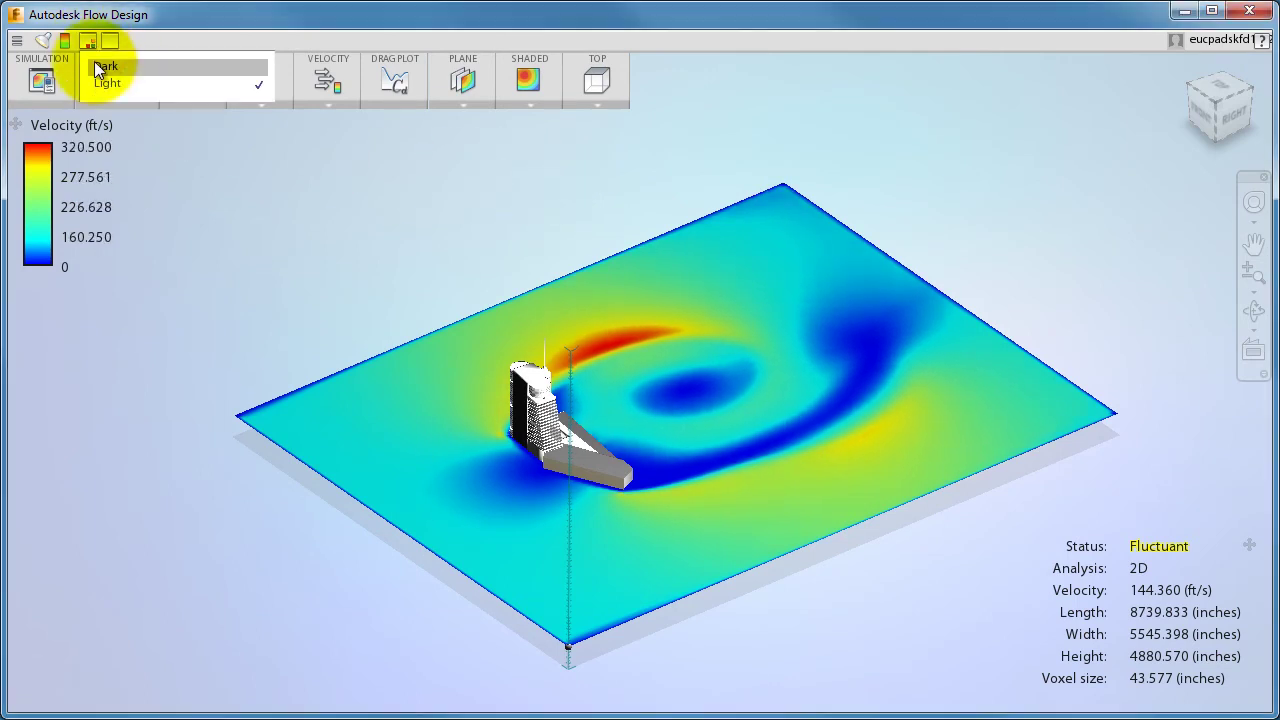
left_click(115, 69)
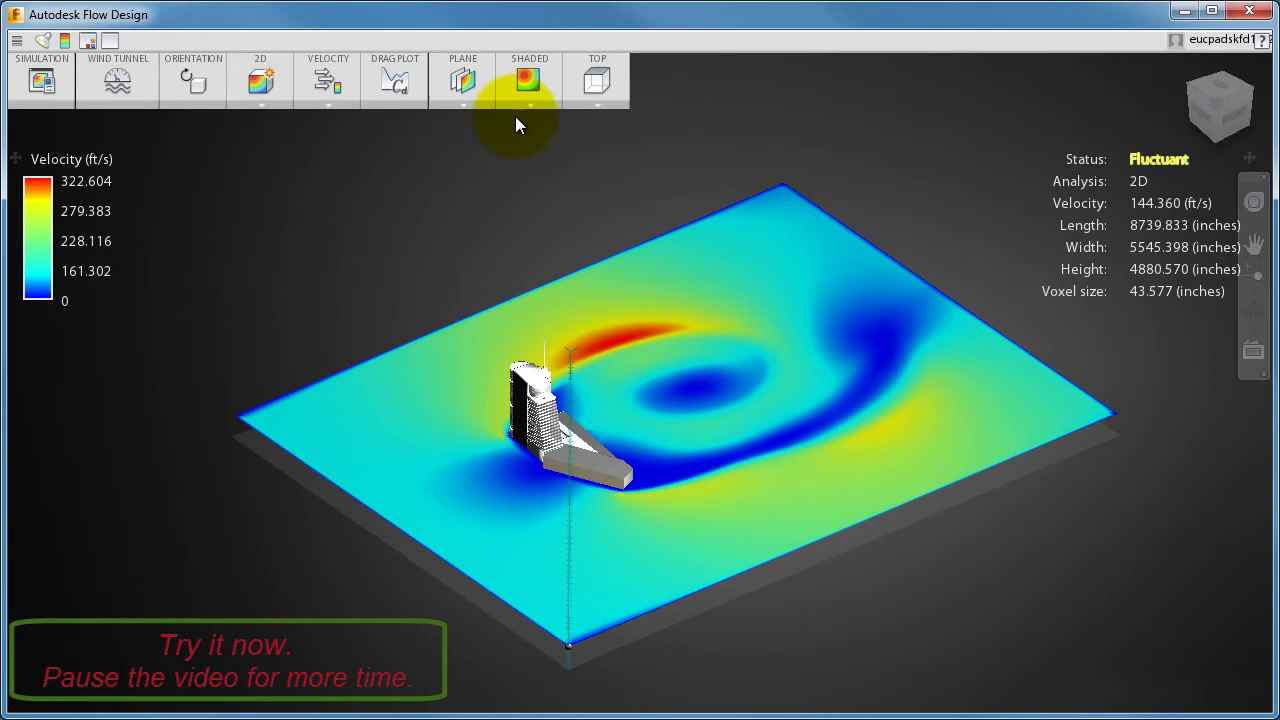
Show the plane as velocity Vectors from above, then return it to Shaded colours.
left_click(526, 106)
left_click(532, 148)
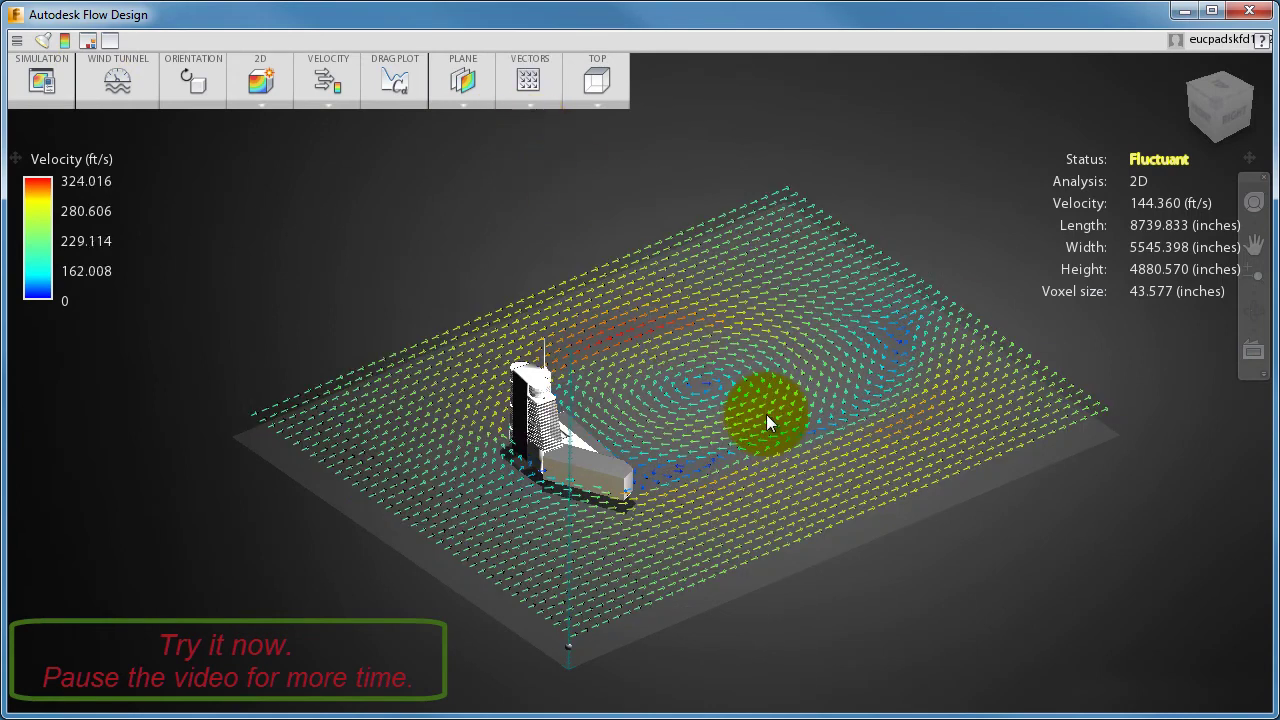
left_click_drag(763, 414, 640, 534)
scroll(728, 410, "up", 4)
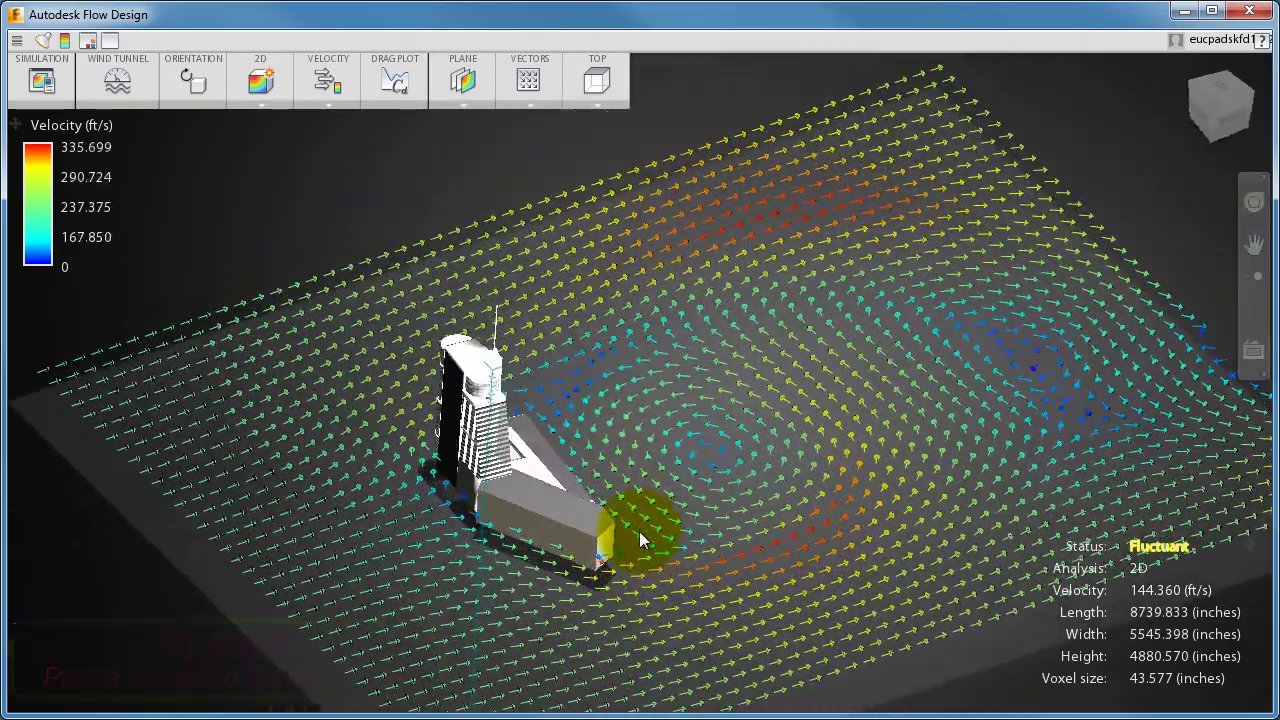
left_click(529, 105)
left_click(530, 133)
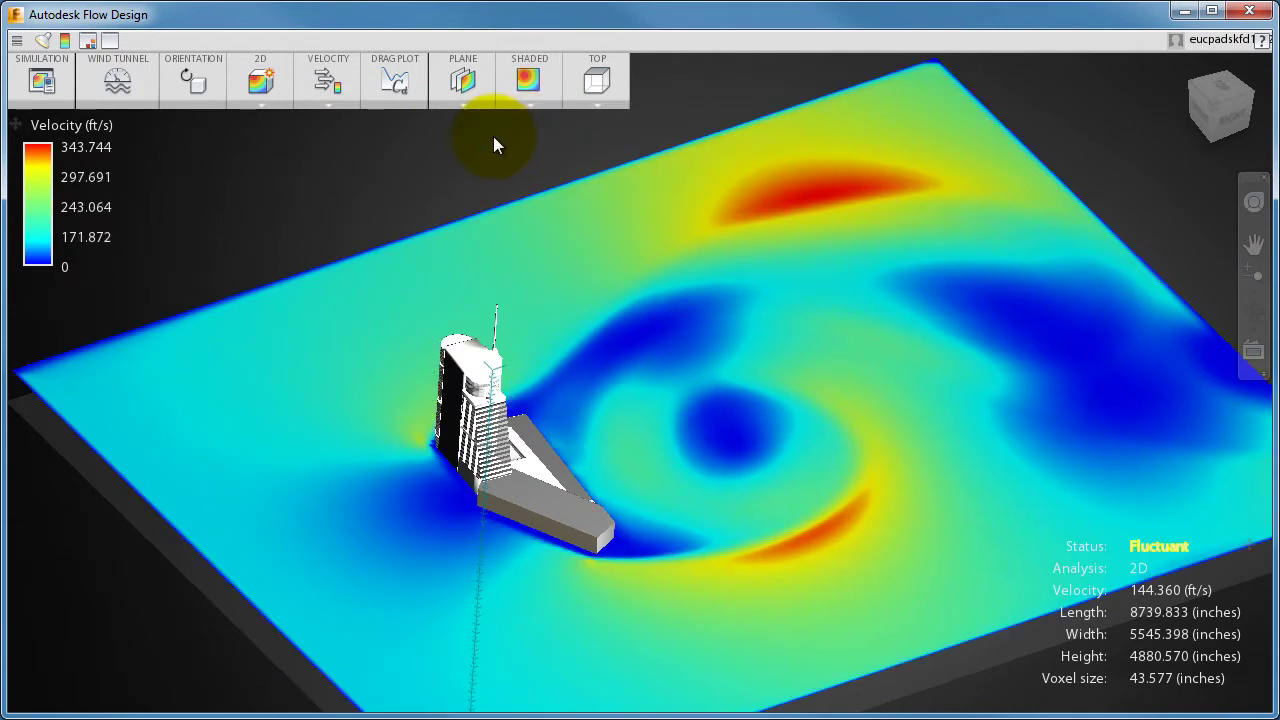
left_click_drag(640, 411, 661, 415)
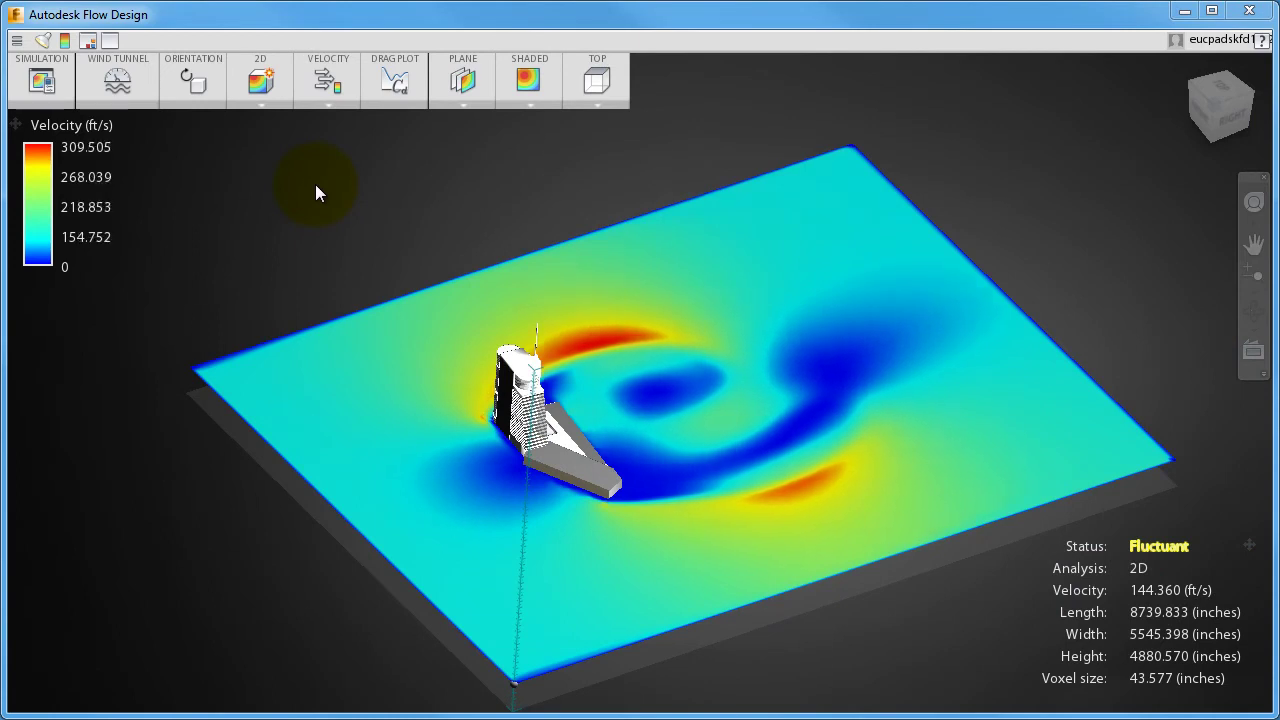
Try the Blue-Green-Red, Blue-Red-Yellow, Sepia and Grey colour maps, then restore Standard.
left_click(70, 43)
left_click(149, 85)
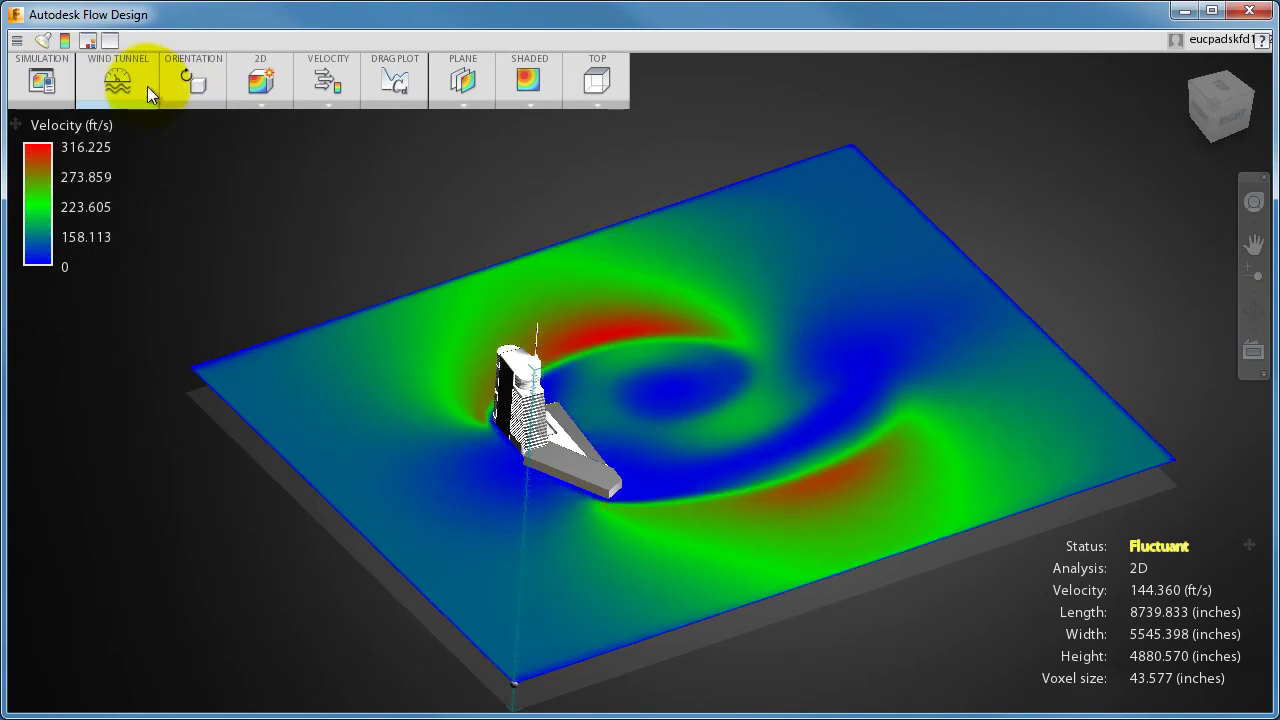
left_click(66, 44)
left_click(99, 104)
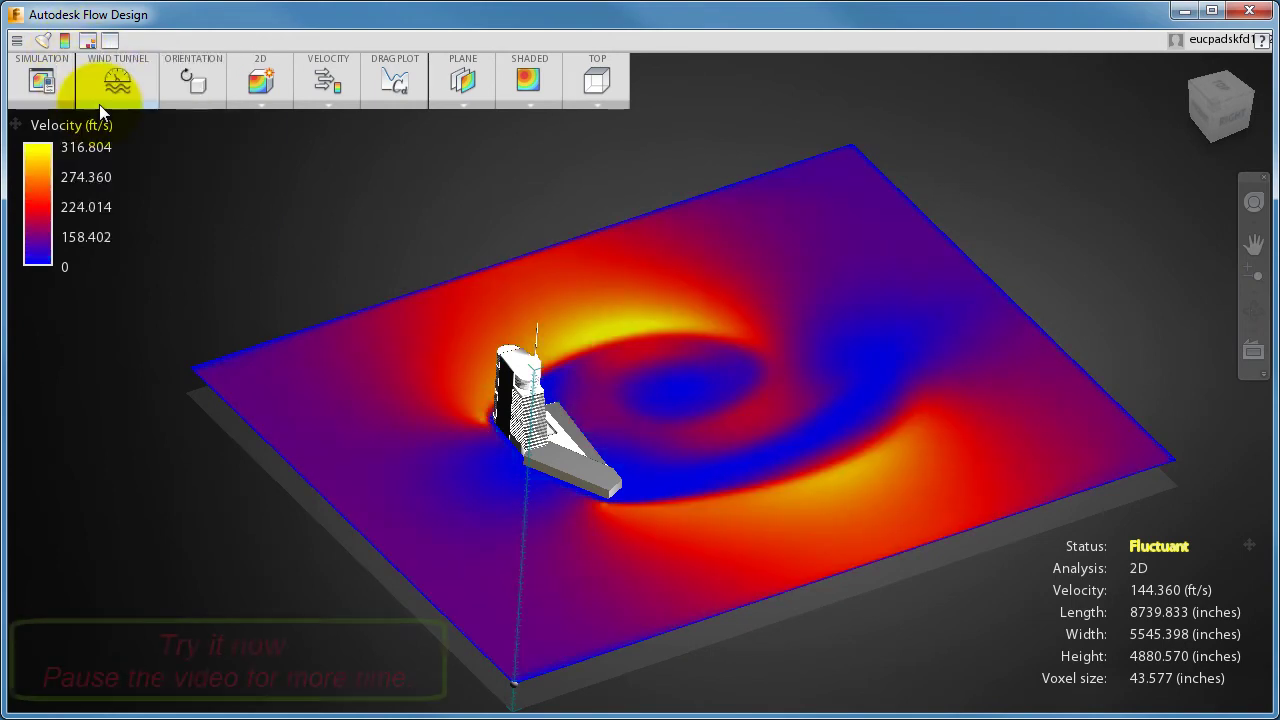
left_click(65, 41)
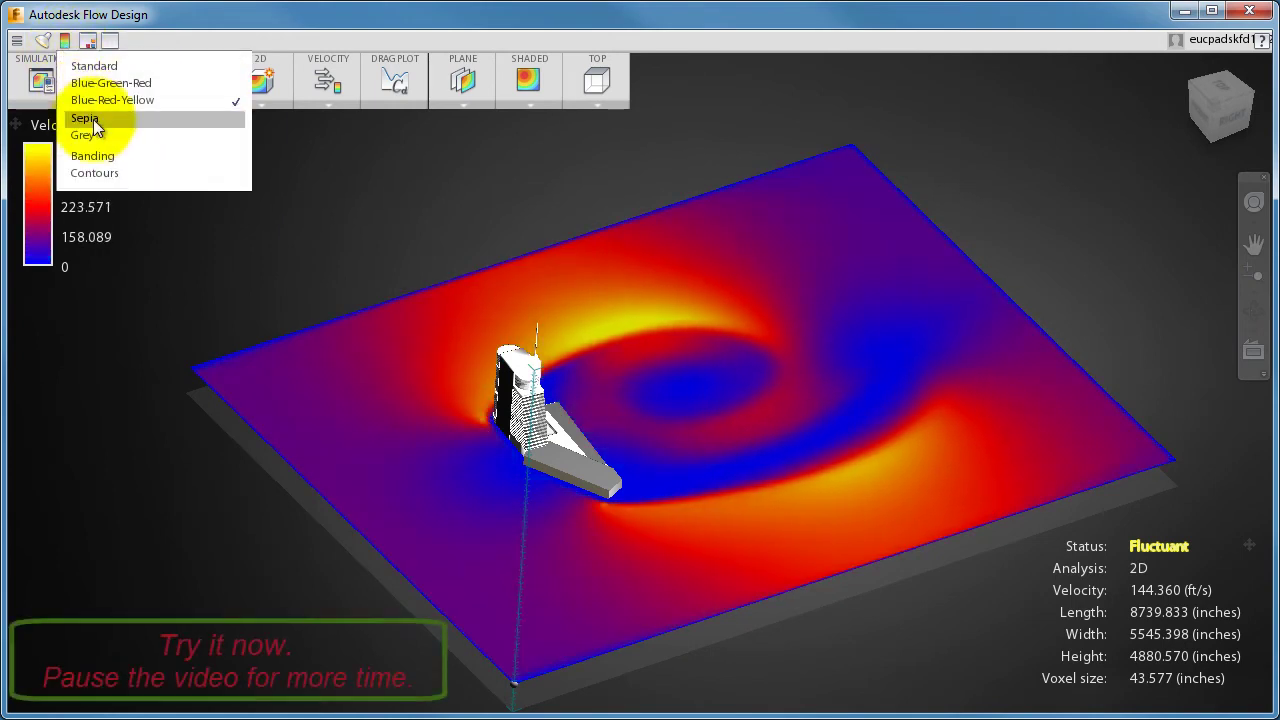
left_click(86, 119)
left_click(67, 44)
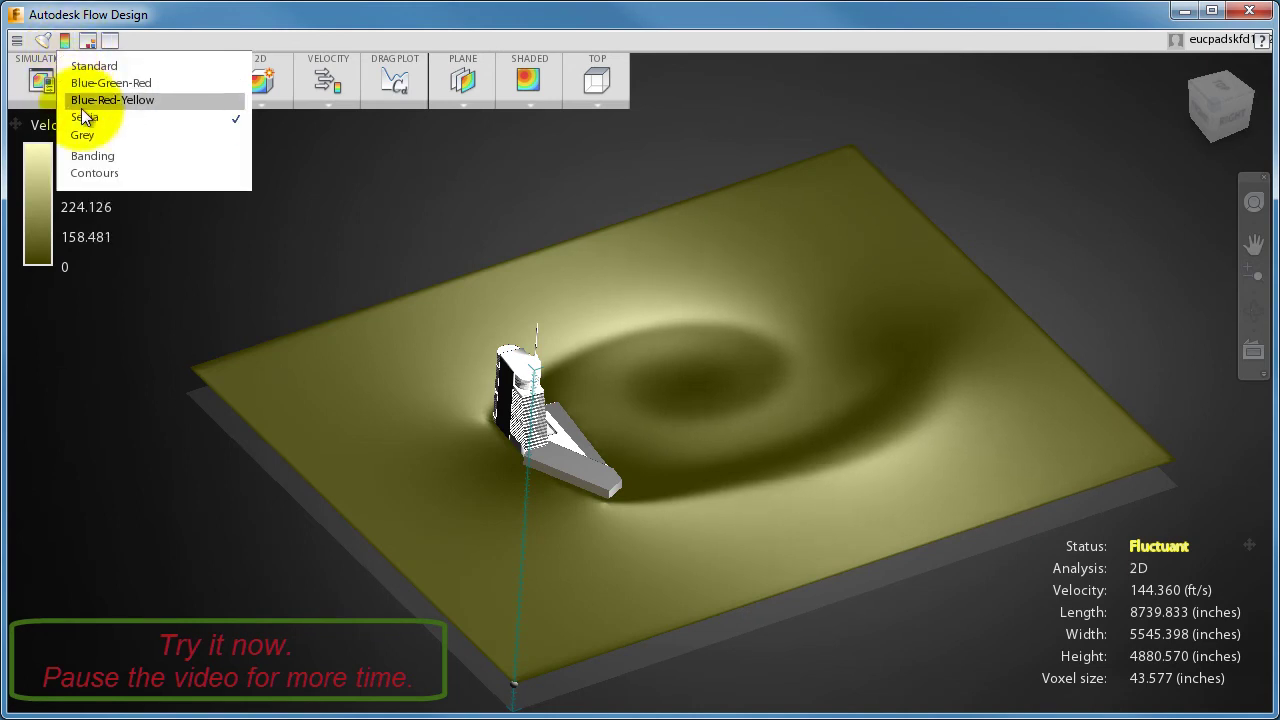
left_click(89, 135)
left_click(66, 42)
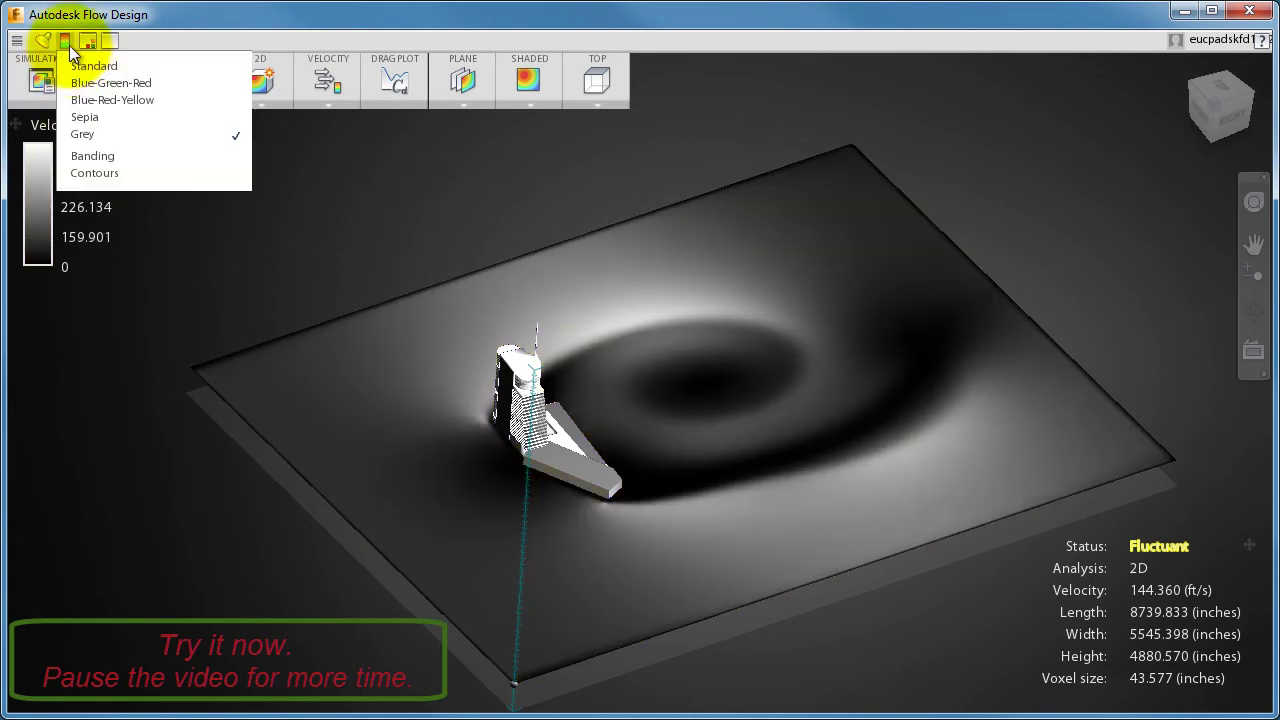
left_click(68, 58)
Enable Banding and overlay Contours on the velocity results.
left_click(65, 40)
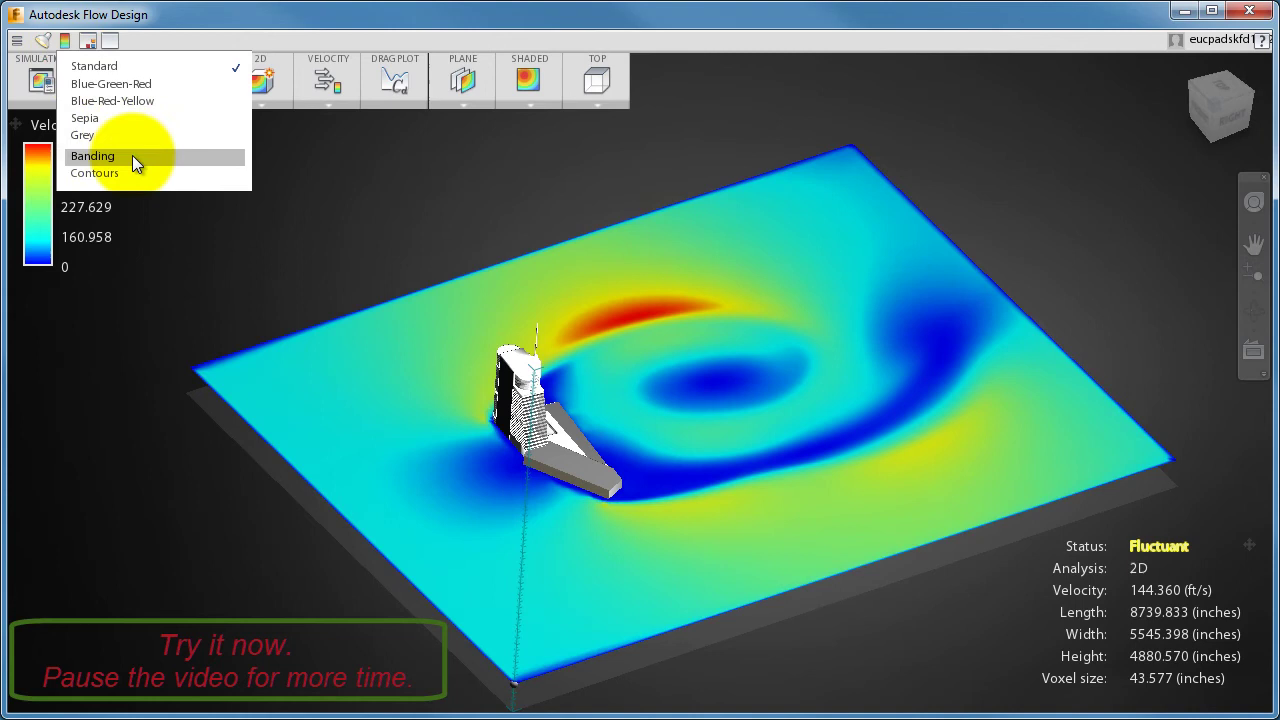
left_click(132, 155)
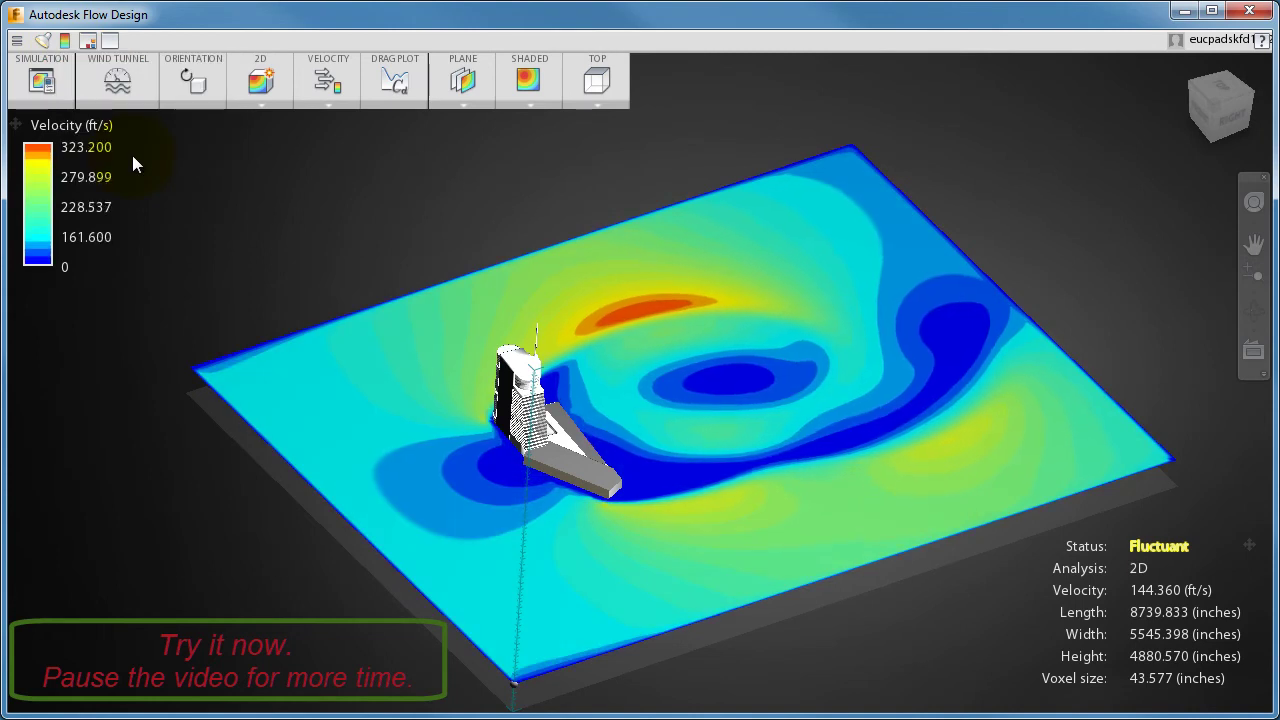
left_click(67, 40)
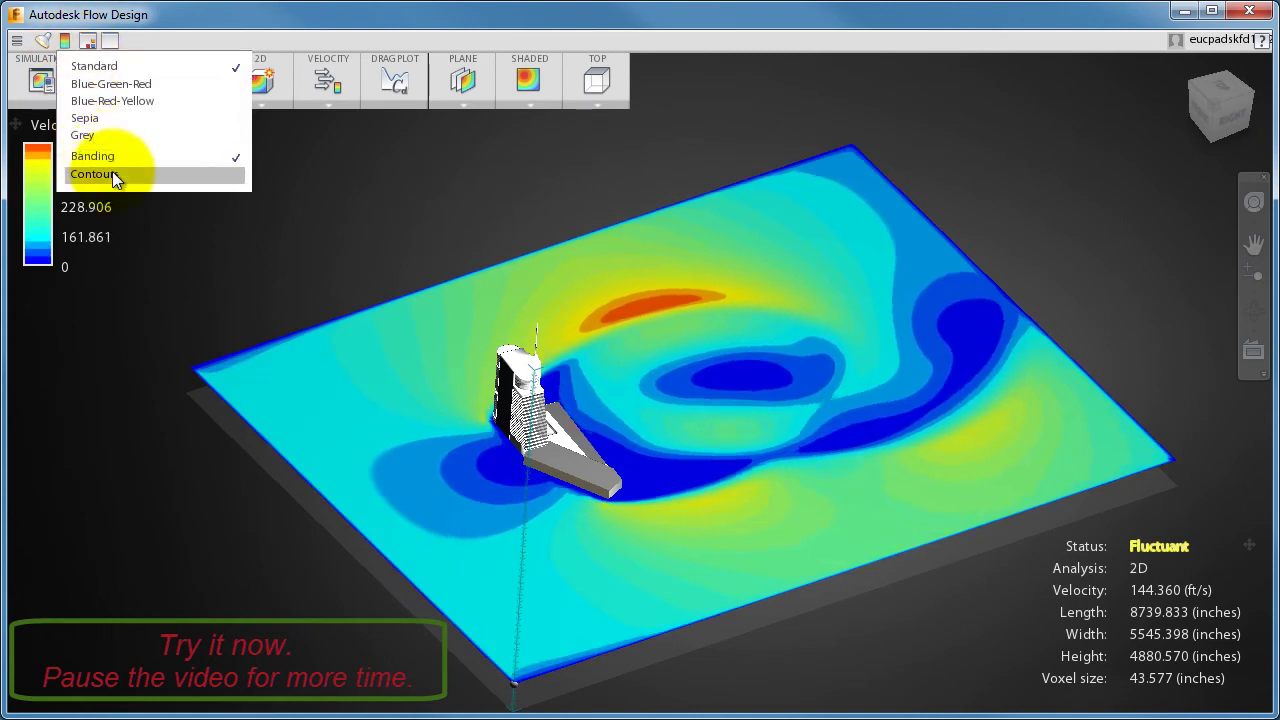
left_click(112, 171)
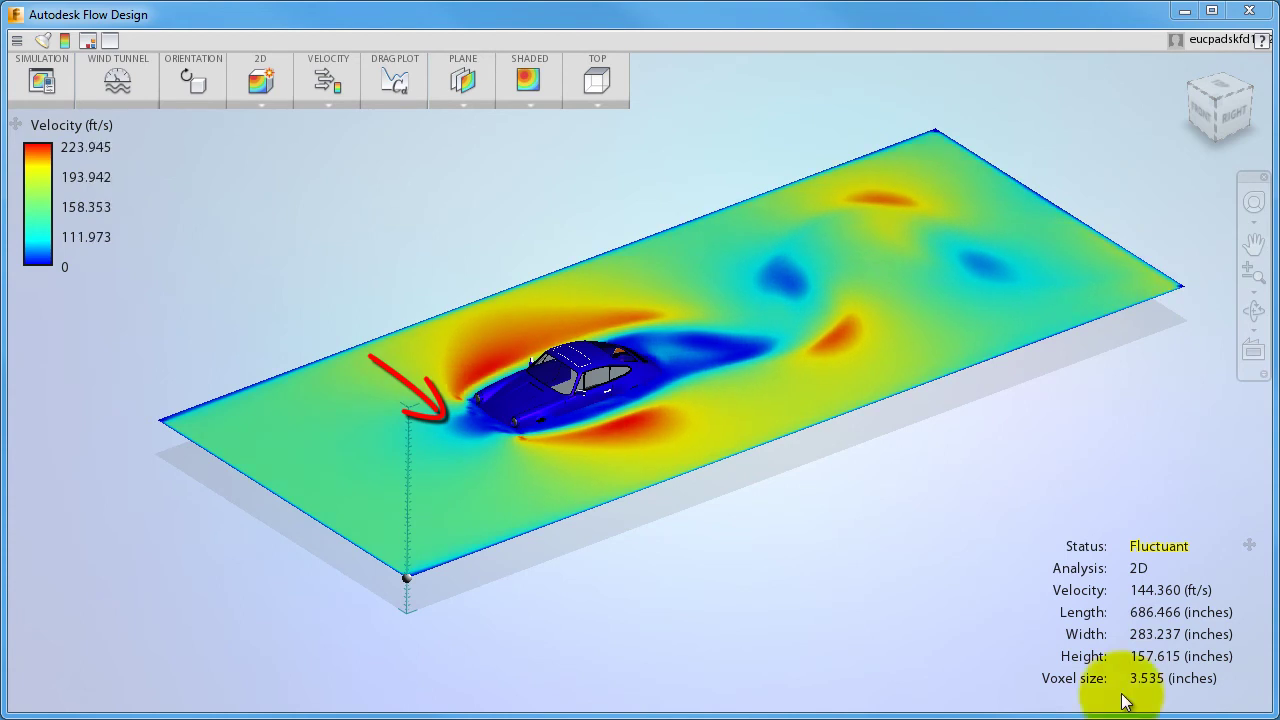
left_click(327, 104)
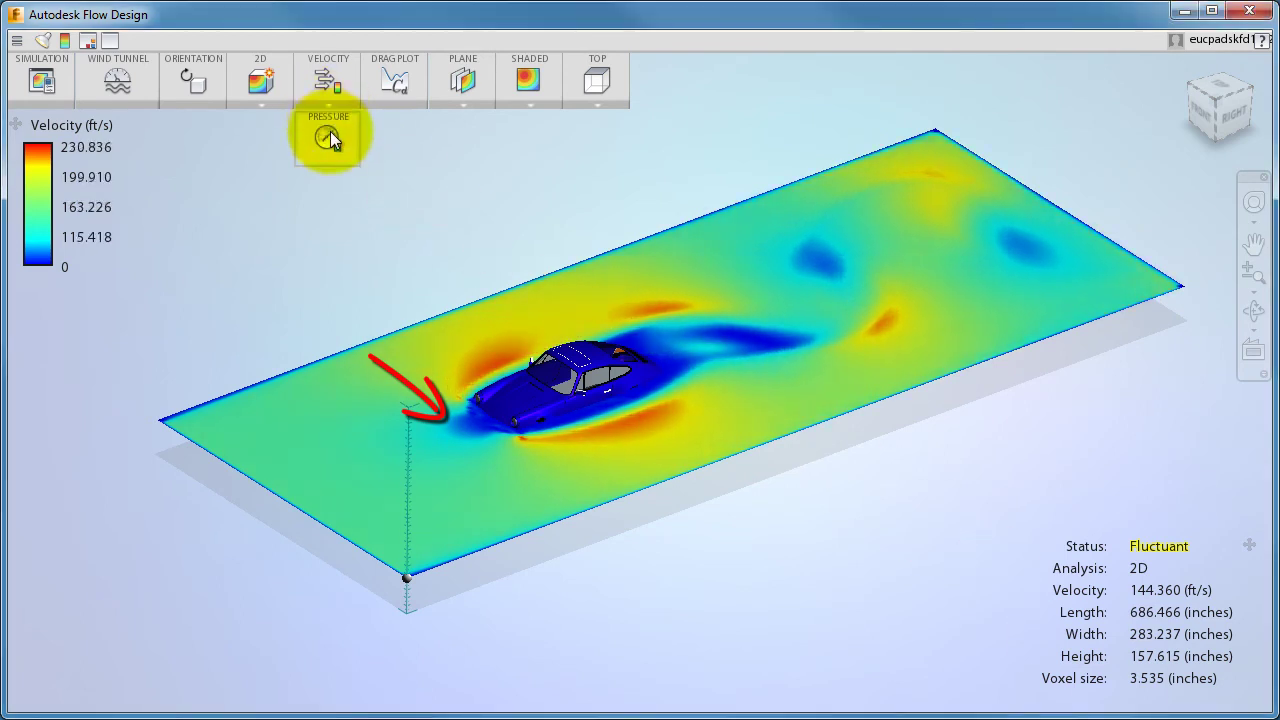
left_click(328, 137)
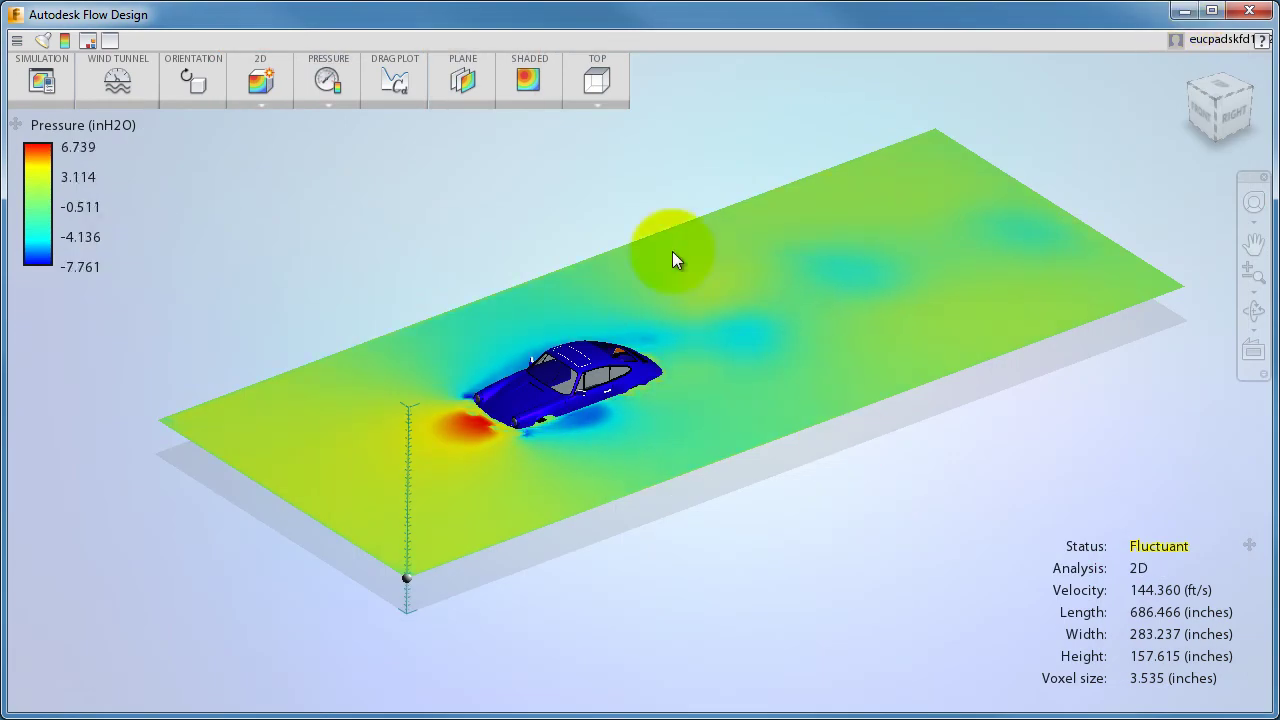
left_click(337, 98)
left_click(326, 145)
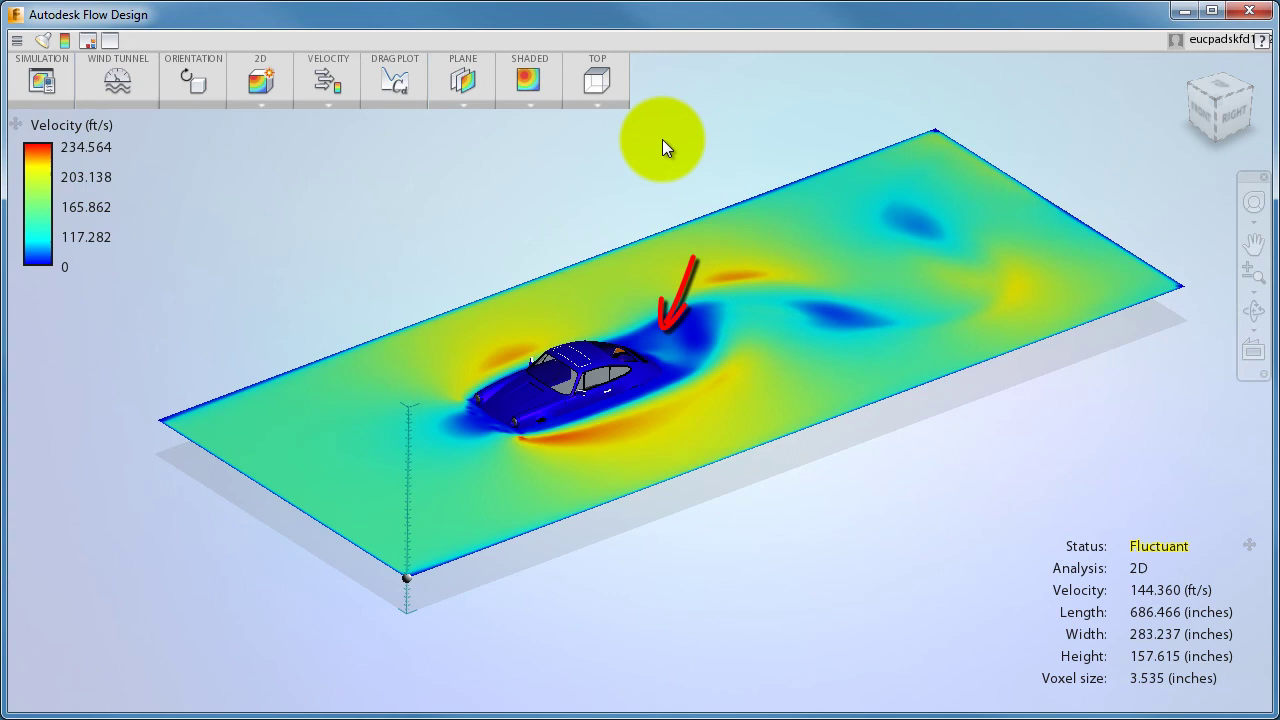
Show velocity Vectors around the car, then switch the plane to shaded Pressure in inH2O.
left_click(528, 104)
left_click(522, 124)
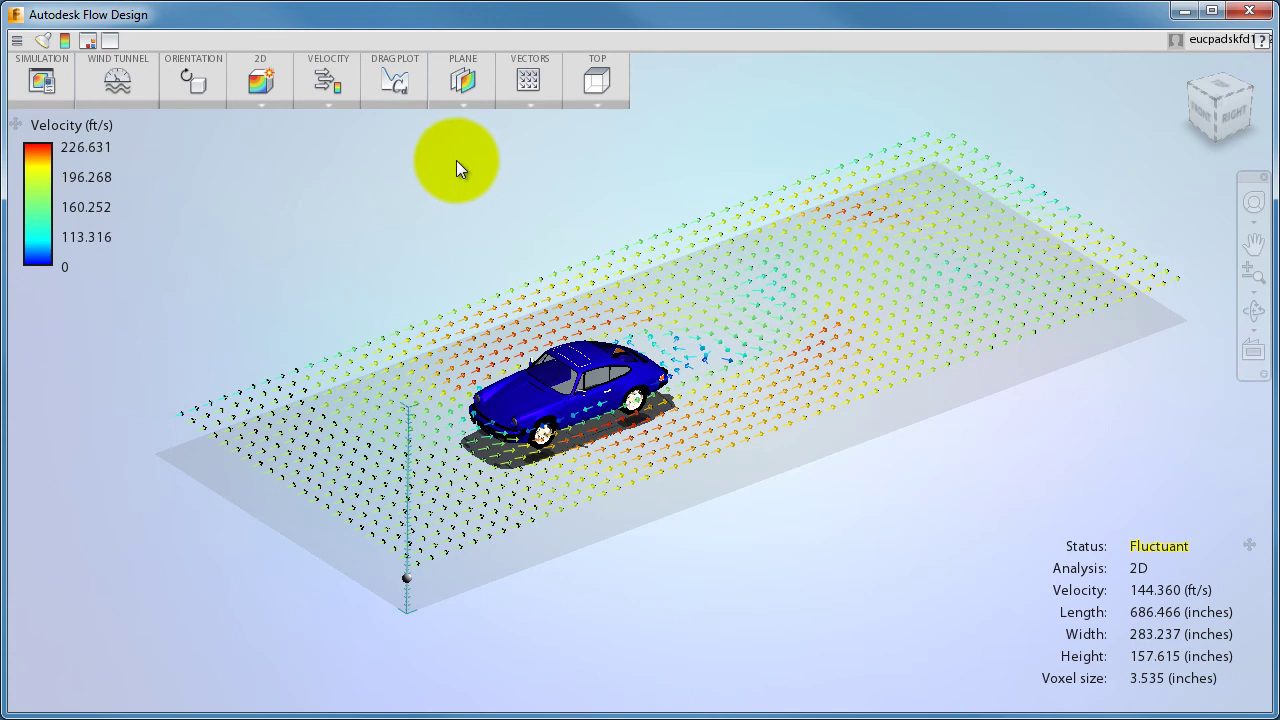
left_click(328, 137)
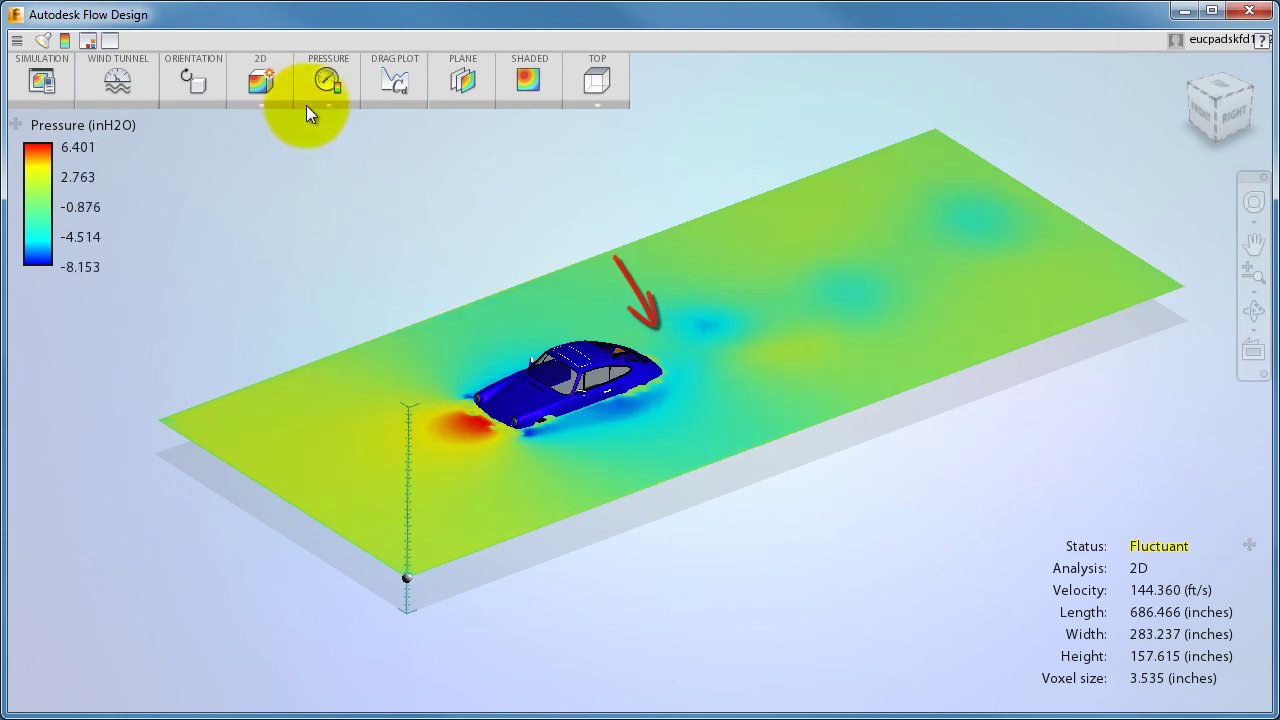
Switch the car's plane from Pressure back to Velocity in ft/s.
mouse_move(308, 106)
left_click(326, 138)
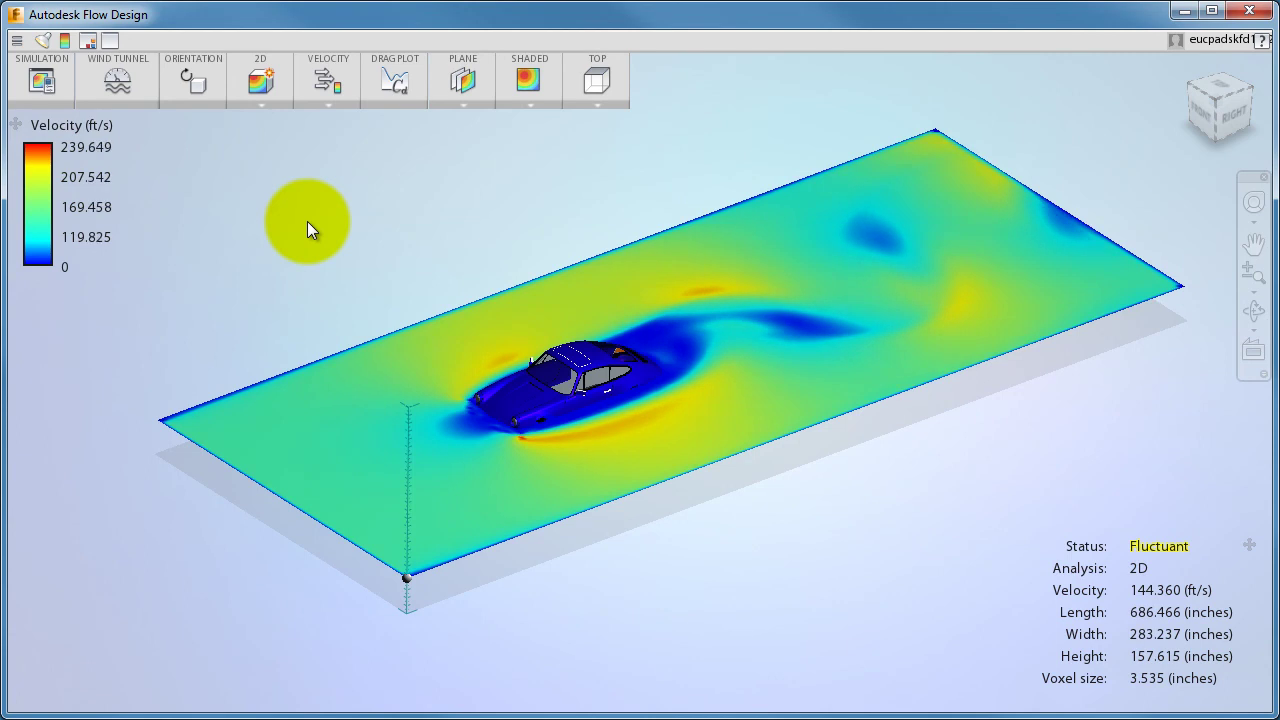